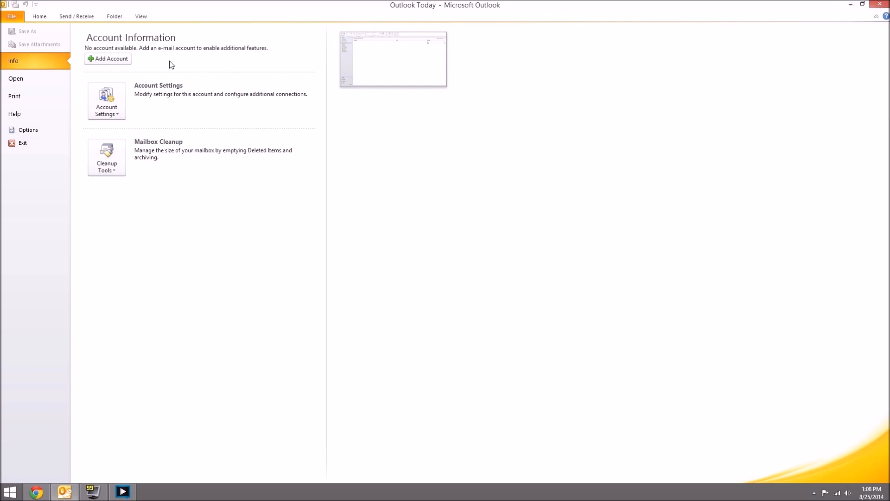
Step: Start a new account using manual server configuration, keeping Internet E-mail as the service
key("Escape")
left_click_drag(139, 15, 444, 135)
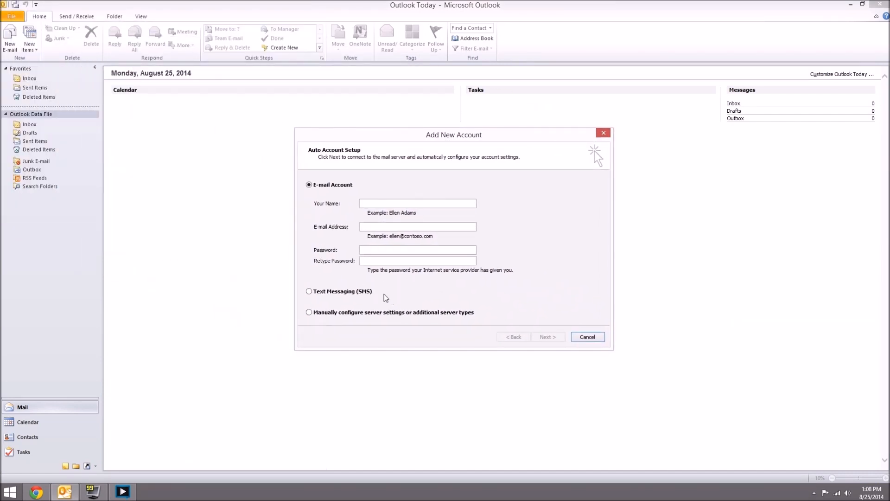
left_click(310, 314)
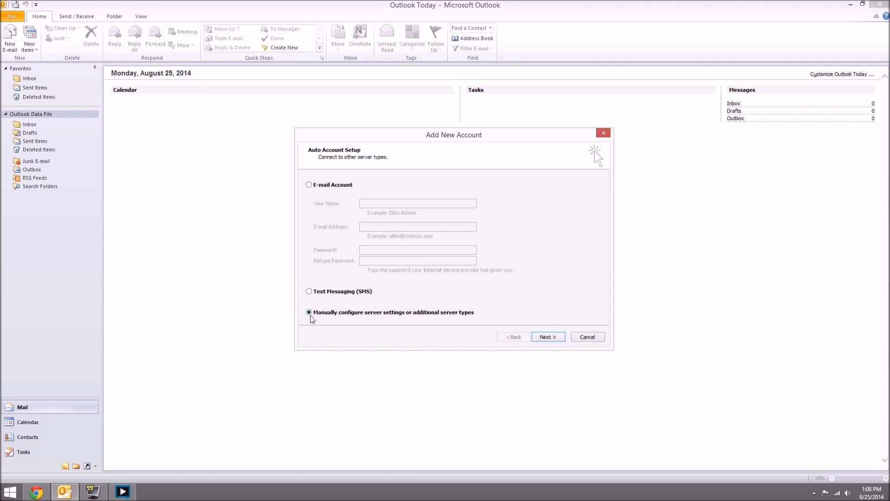
left_click(548, 337)
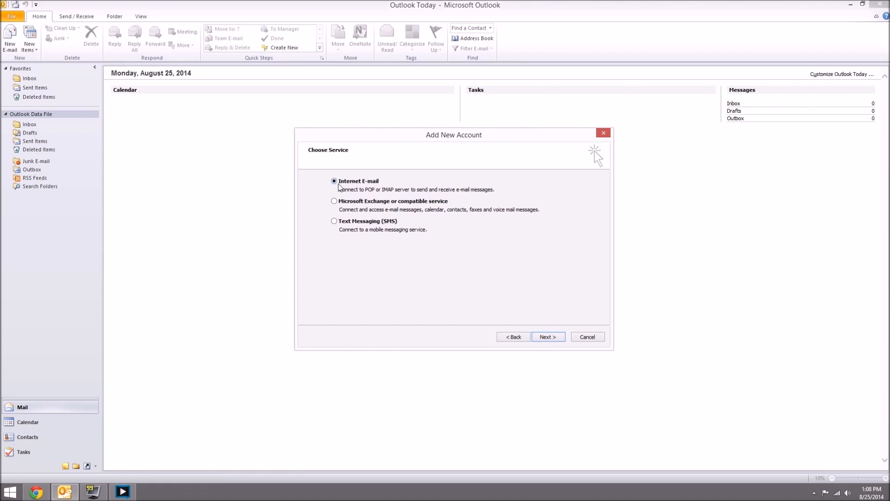
left_click(552, 335)
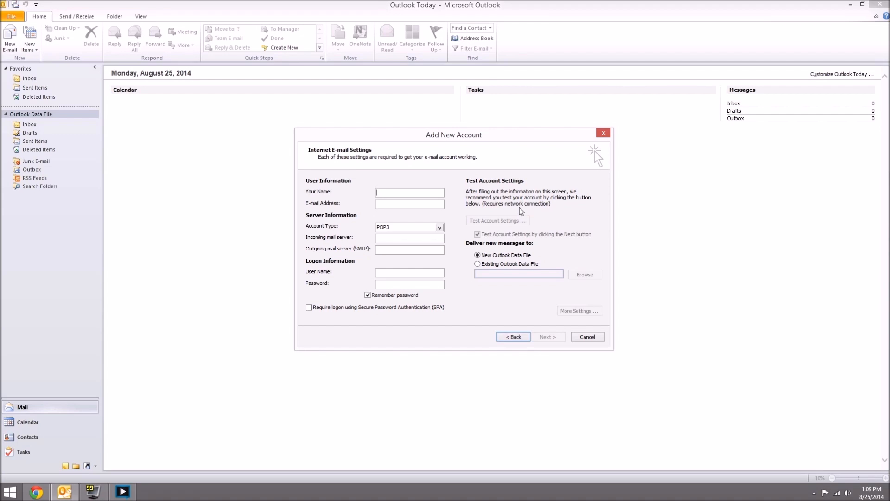
type("MGW Networks")
key("BackSpace")
key("BackSpace")
key("BackSpace")
key("BackSpace")
key("BackSpace")
key("BackSpace")
key("BackSpace")
key("BackSpace")
key("BackSpace")
key("BackSpace")
key("BackSpace")
key("BackSpace")
type("Test")
left_click(442, 229)
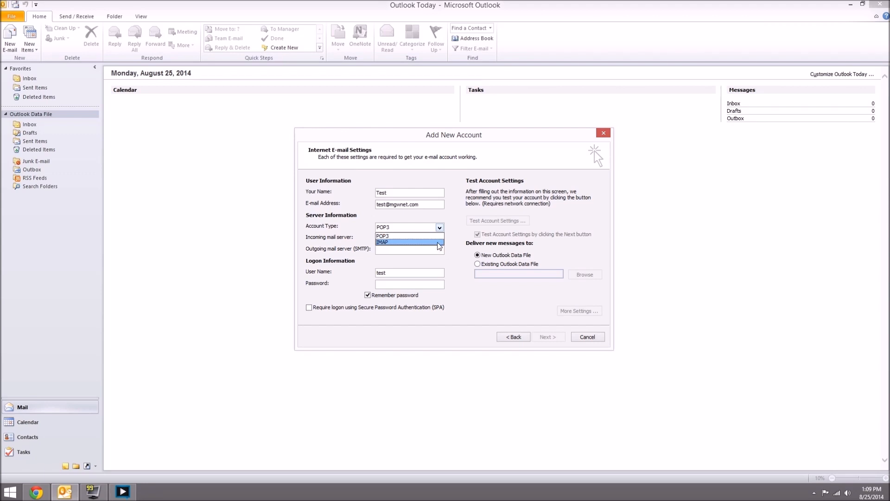
left_click(438, 242)
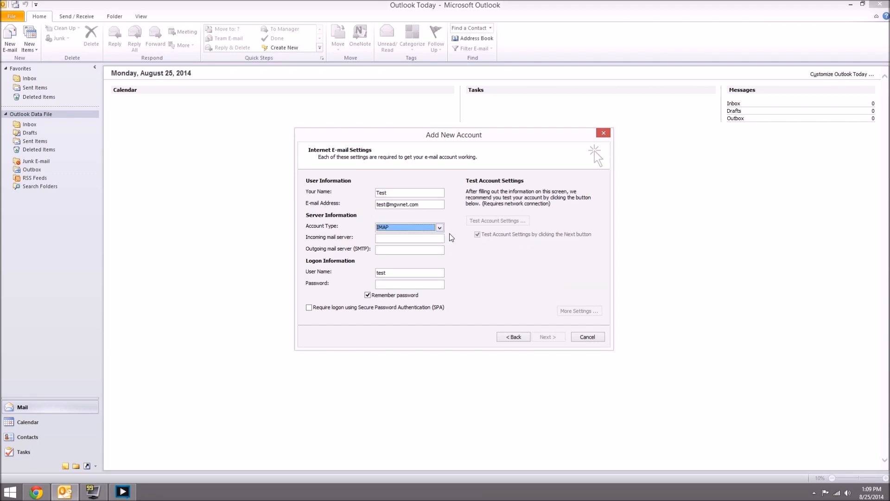
left_click(436, 239)
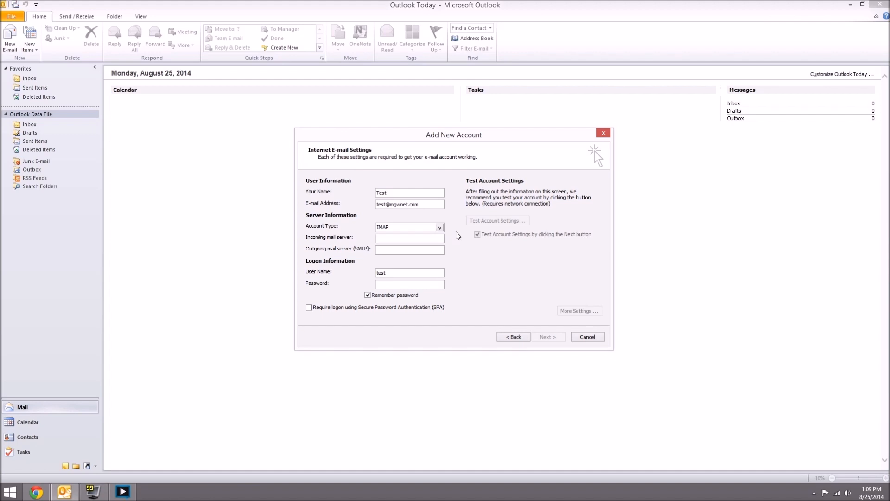
Step: Enter imap.mgwnet.com as the incoming and smtp.mgwnet.com as the outgoing mail server
type("imap.")
type("mgwnet")
type(".com")
type("smtp")
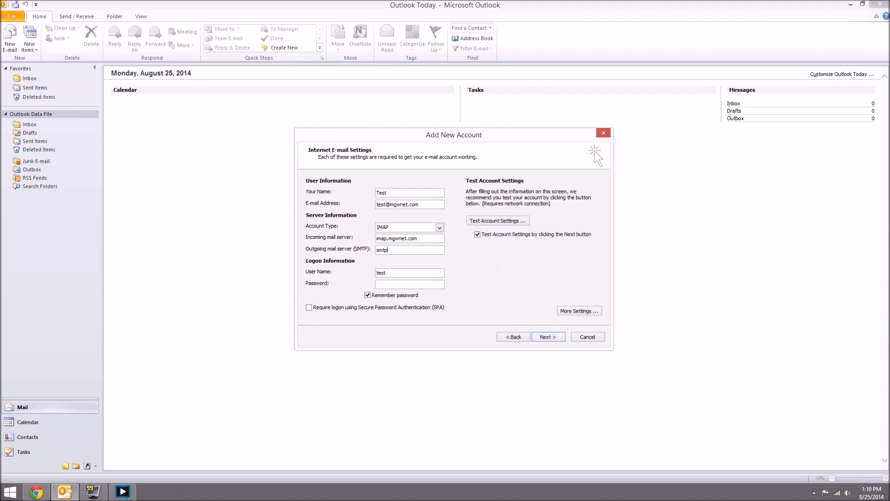
type(".mgwnet")
type(".com")
double_click(431, 251)
left_click(432, 251)
double_click(429, 239)
left_click(430, 239)
double_click(412, 238)
left_click(412, 239)
double_click(416, 250)
left_click(420, 250)
left_click(428, 273)
left_click_drag(389, 273, 369, 272)
key("End")
type("@mgwnet.com")
key("Tab")
type("***********")
Step: In More Settings, require SMTP authentication using the incoming server's logon settings
left_click(598, 314)
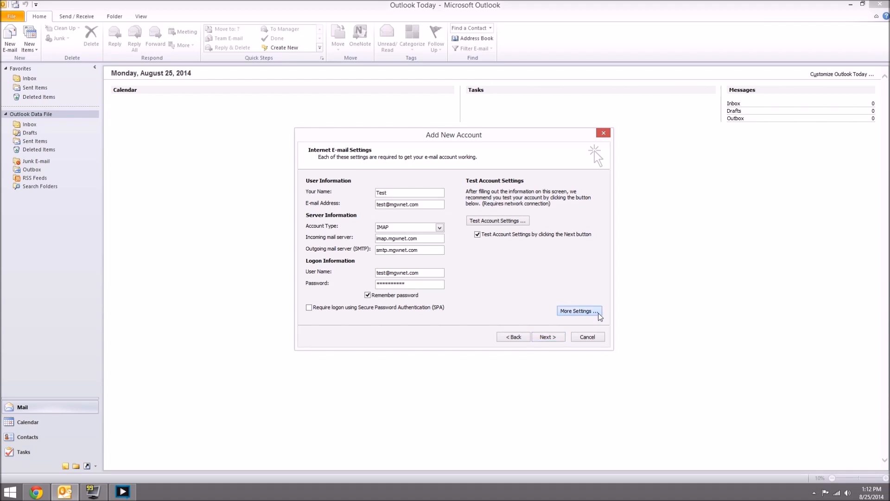
left_click_drag(427, 189, 473, 163)
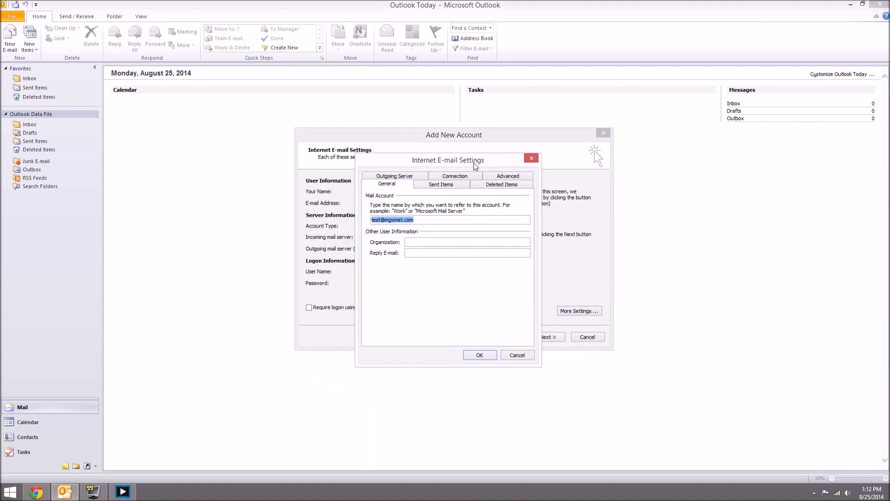
left_click(411, 176)
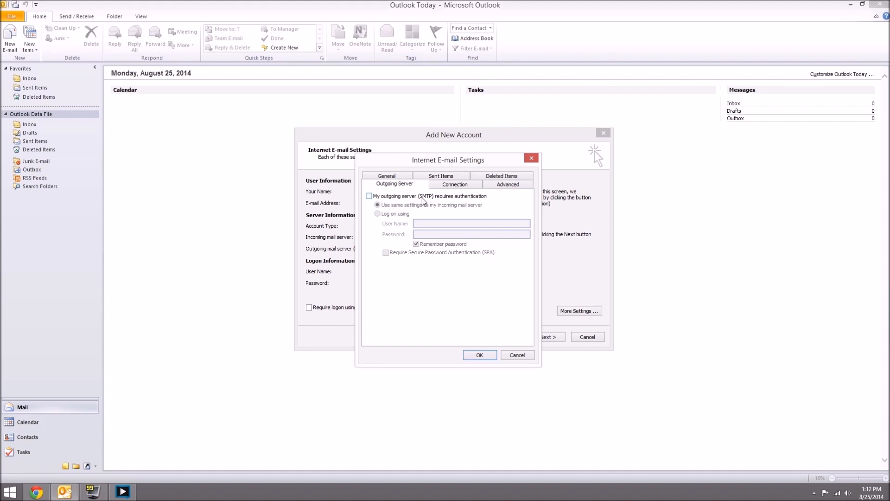
left_click(409, 196)
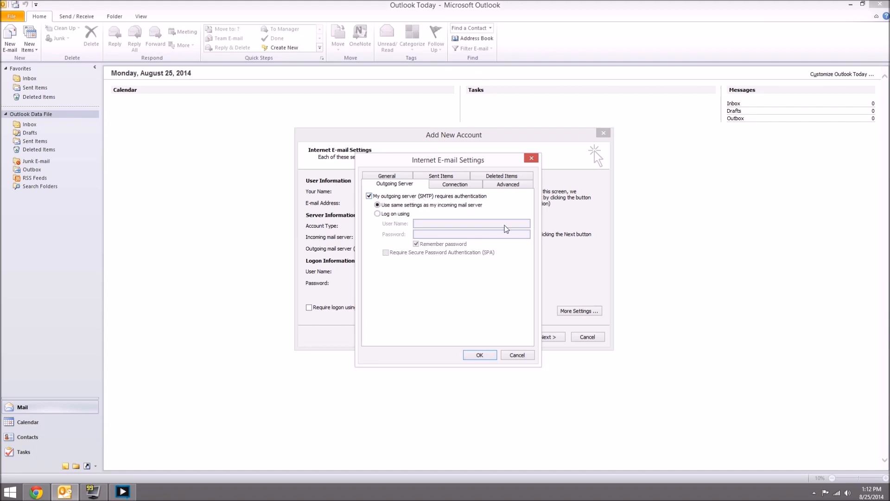
left_click(392, 214)
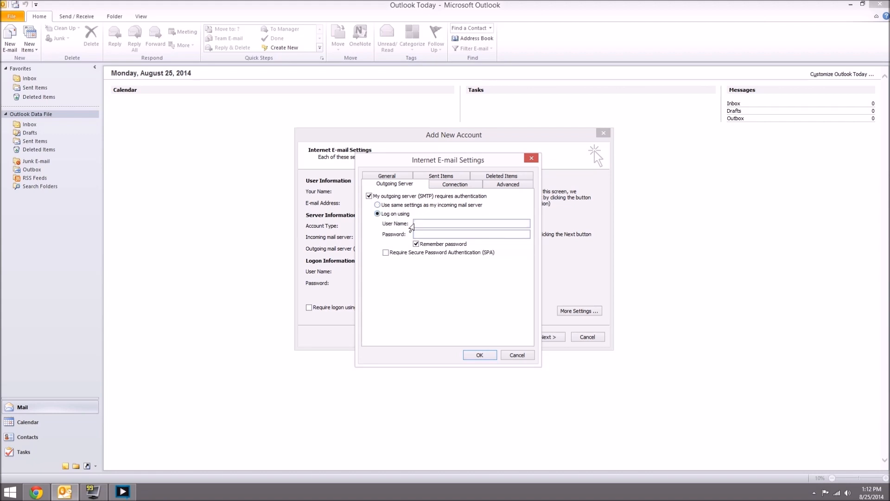
left_click(379, 205)
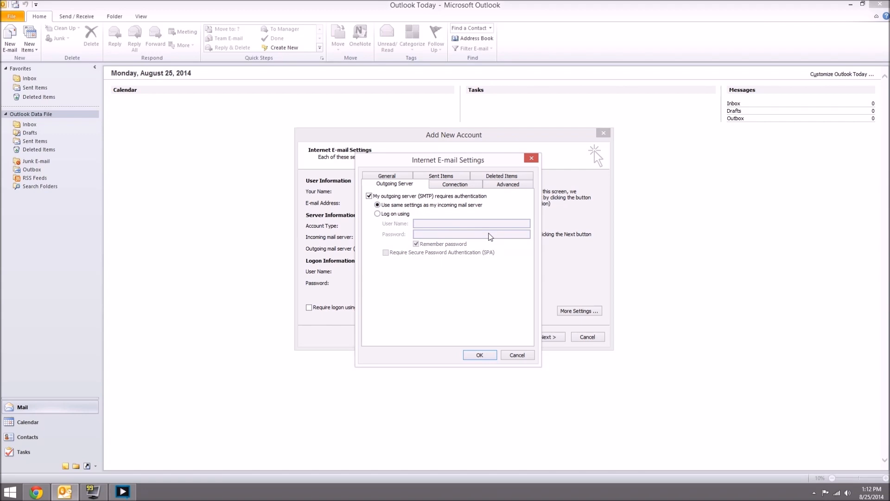
Step: Keep the connection type set to the local area network (LAN)
left_click(464, 186)
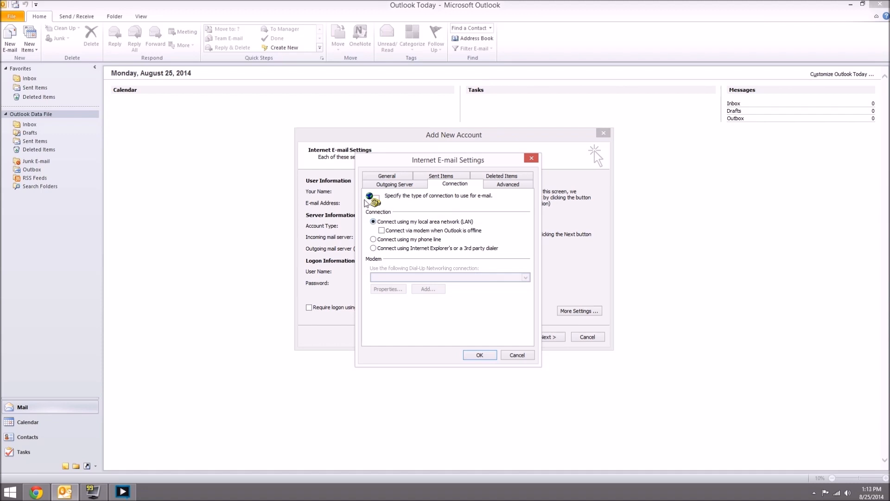
left_click(374, 248)
left_click(373, 239)
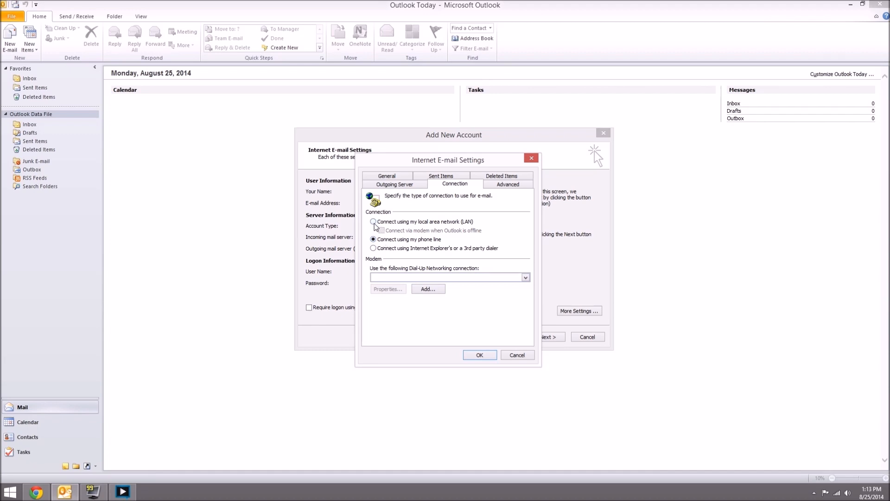
left_click(374, 222)
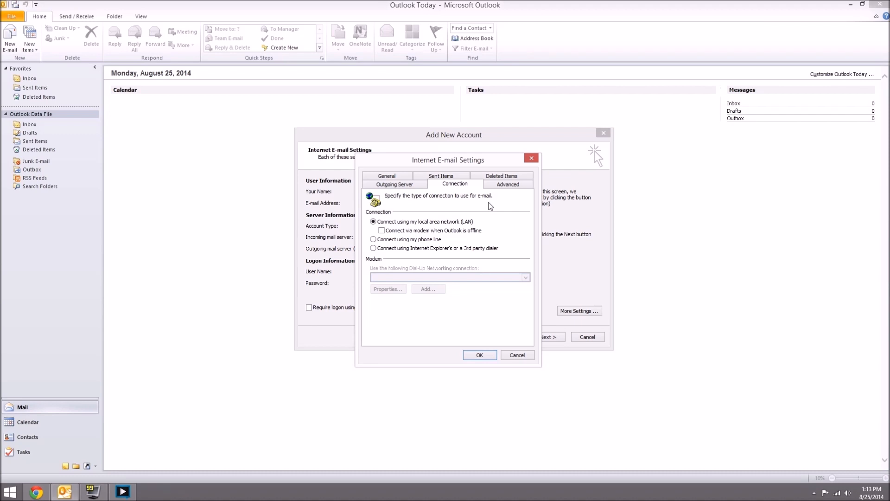
left_click(495, 184)
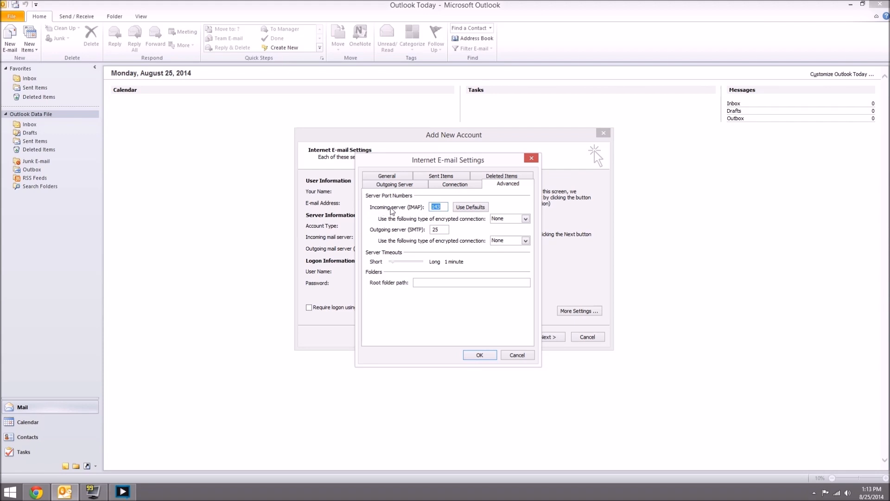
Step: Set TLS encryption for both incoming IMAP (port 143) and outgoing SMTP connections
left_click(437, 207)
left_click(503, 220)
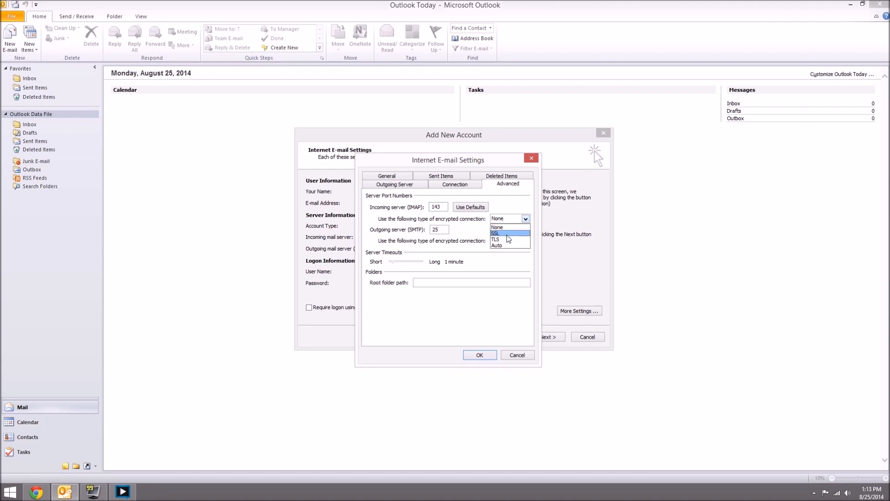
left_click(509, 239)
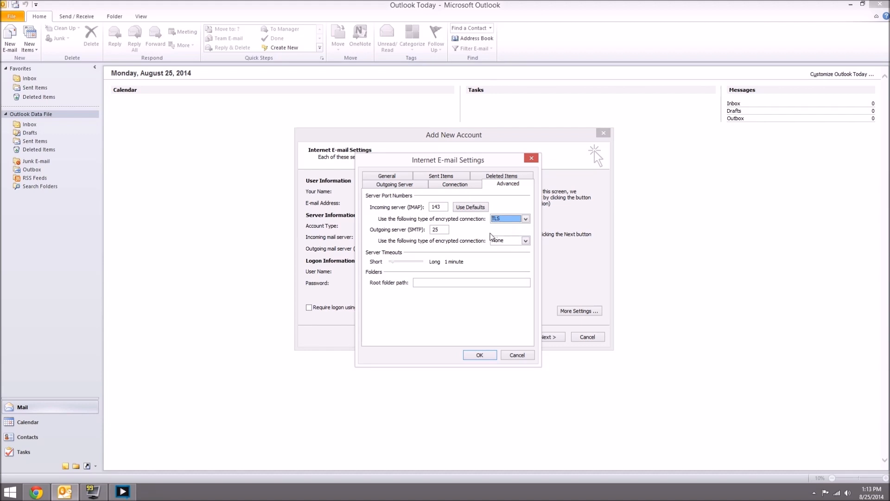
key("Tab")
type("25")
left_click(503, 241)
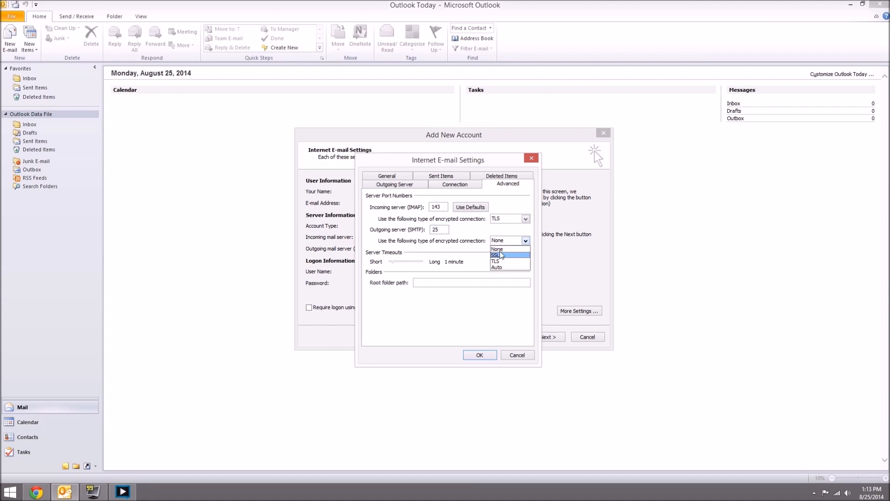
left_click(499, 264)
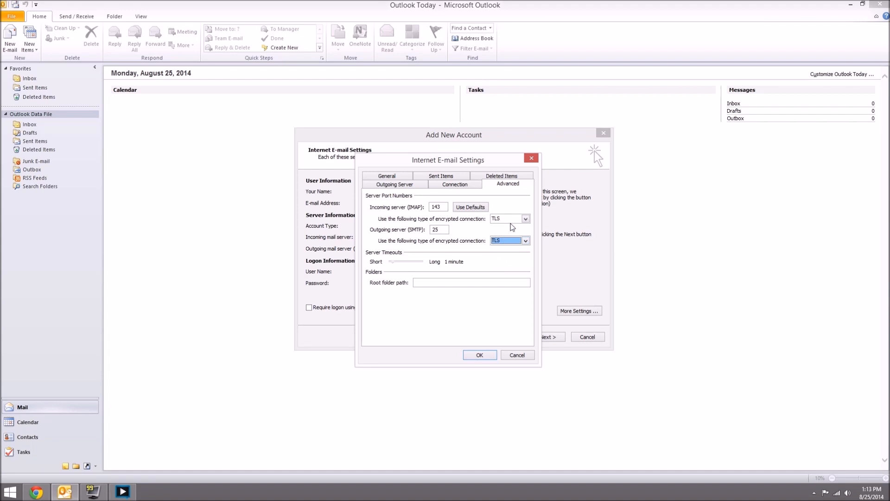
left_click(512, 221)
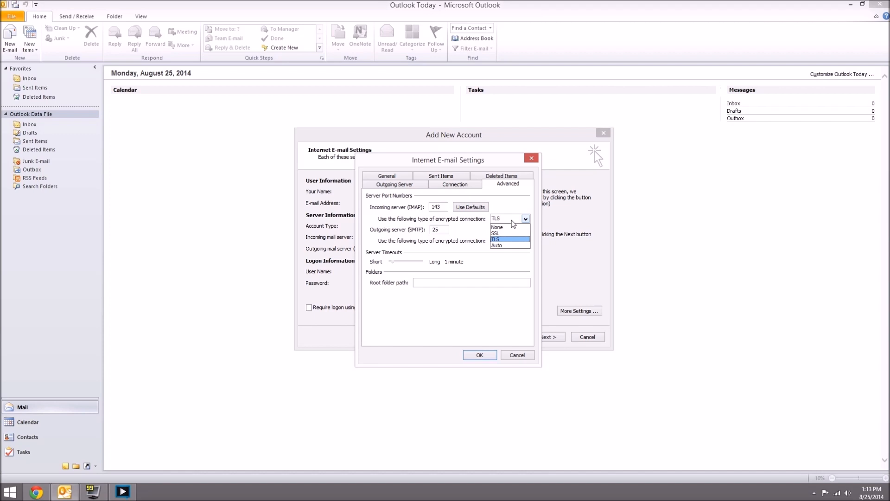
left_click(512, 221)
left_click(526, 220)
left_click(526, 220)
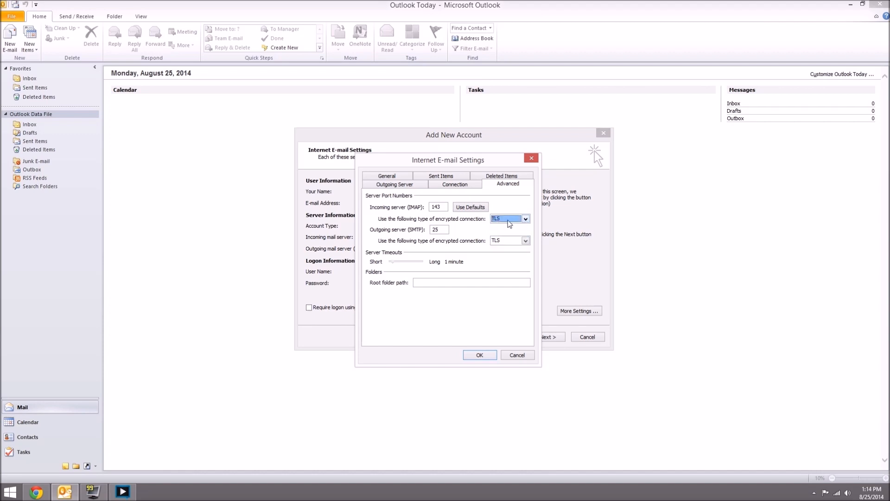
left_click(509, 225)
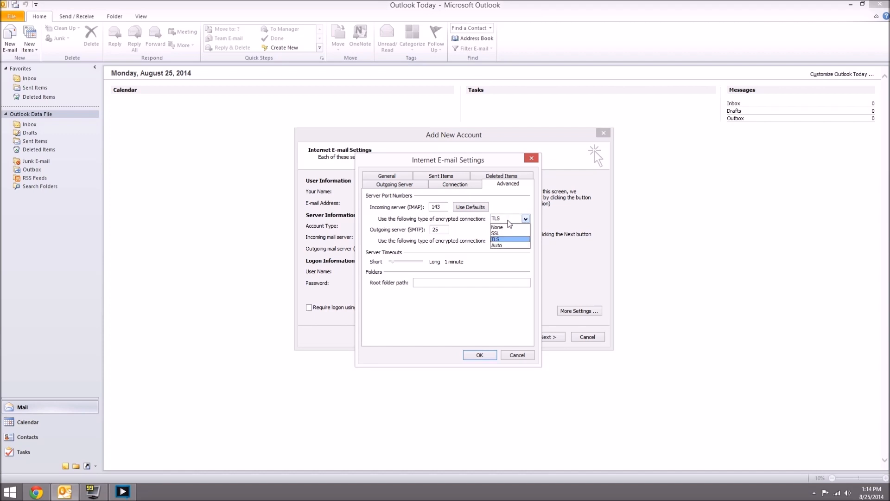
left_click(510, 221)
left_click(500, 241)
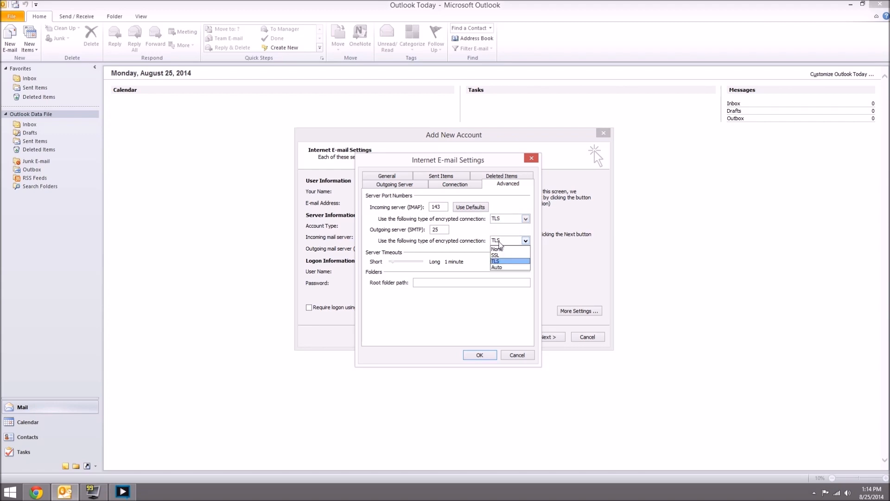
left_click(499, 262)
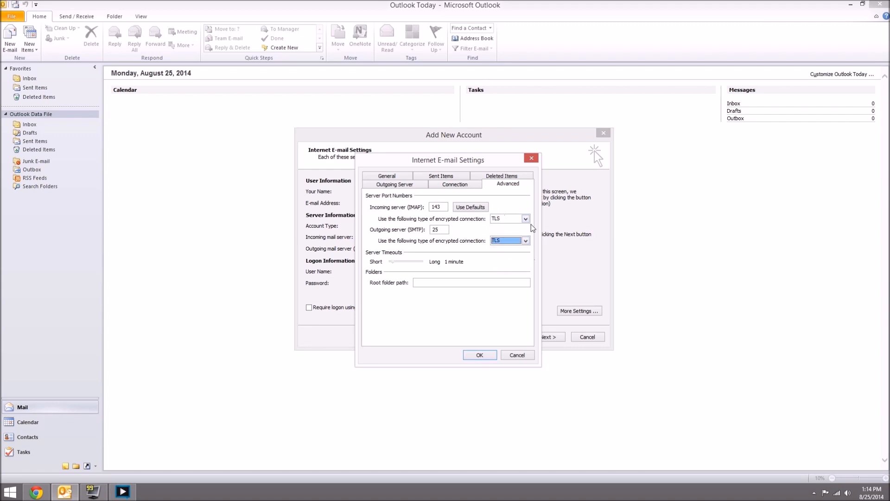
Step: Re-enter the outgoing SMTP port, apply the advanced settings, and start the account test
left_click(445, 230)
key("BackSpace")
key("BackSpace")
type("58")
left_click(480, 355)
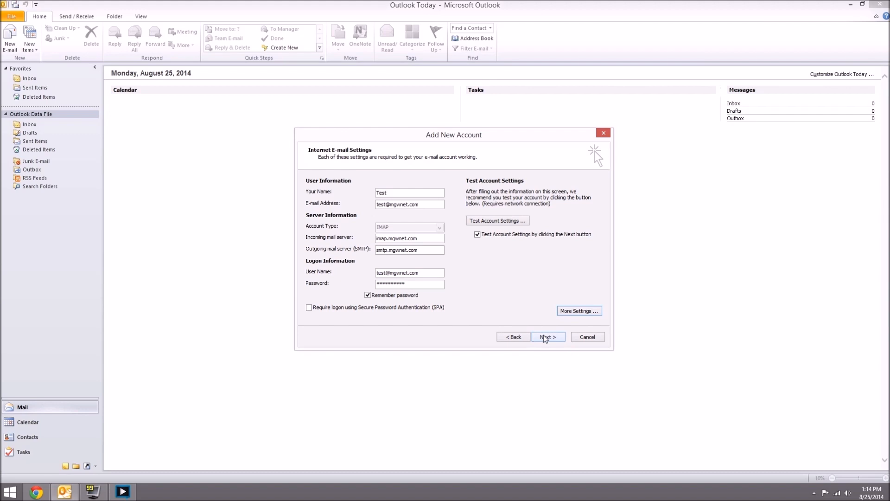
left_click(545, 337)
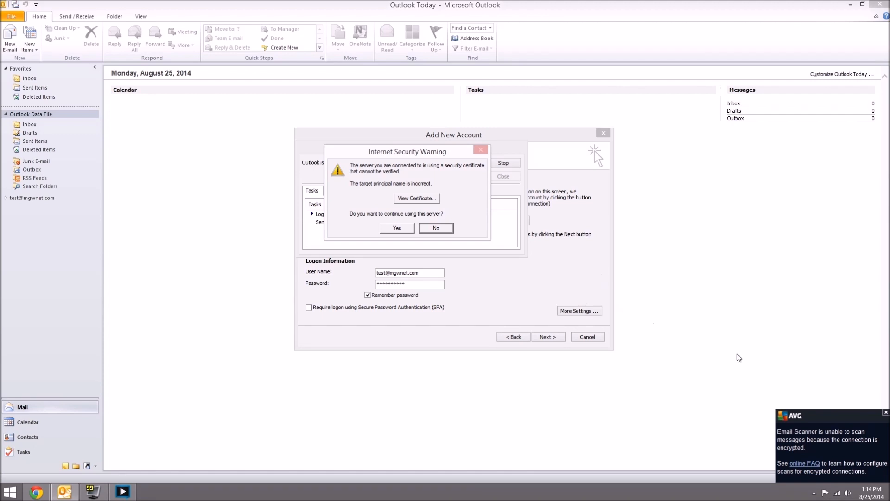
Step: Accept both certificate security warnings and close the completed account test results
left_click(886, 413)
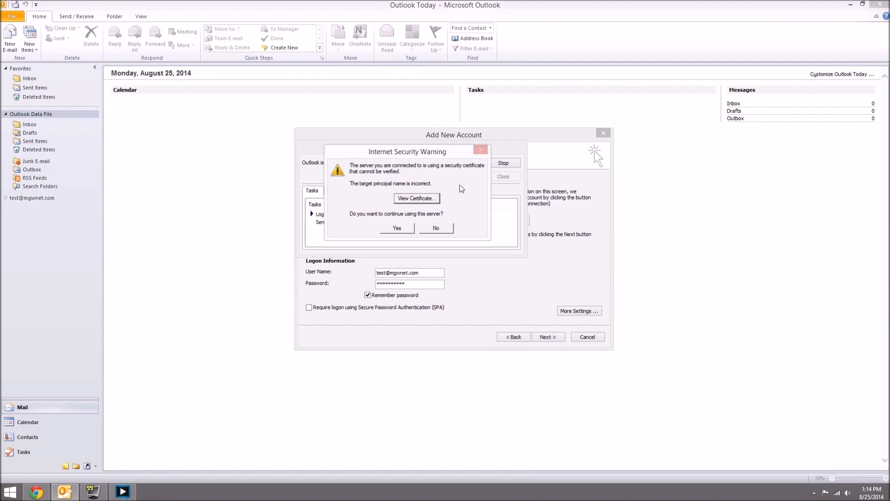
left_click_drag(428, 153, 470, 170)
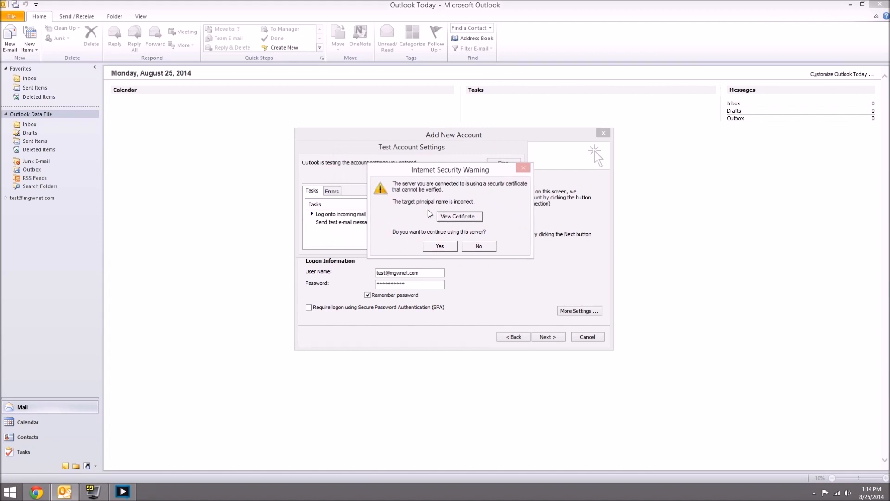
left_click(439, 247)
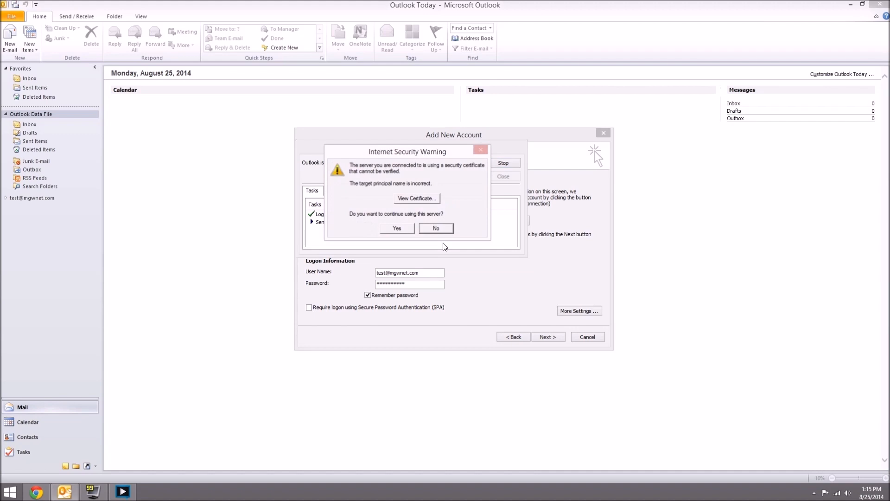
left_click(406, 230)
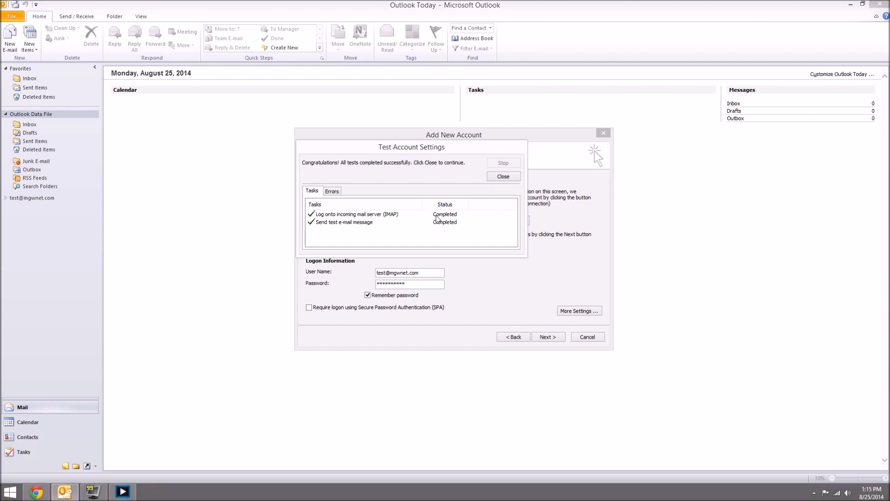
left_click(515, 178)
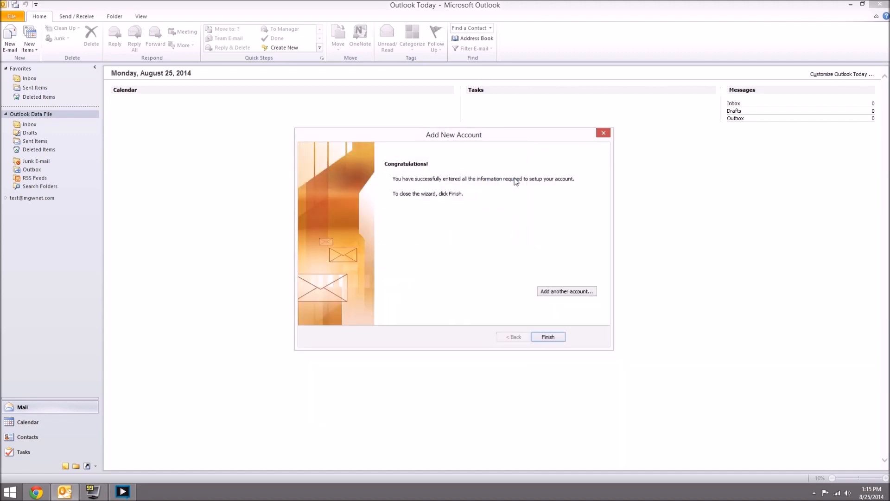
left_click(548, 336)
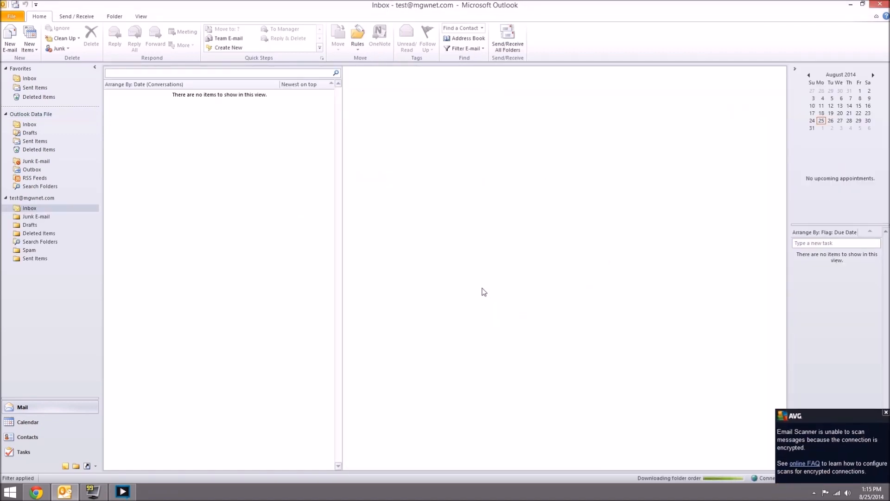
left_click(886, 412)
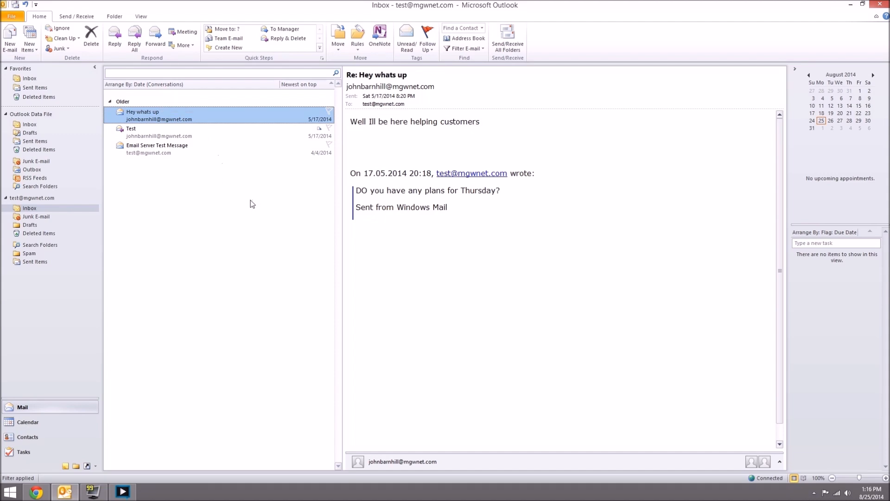
left_click(16, 19)
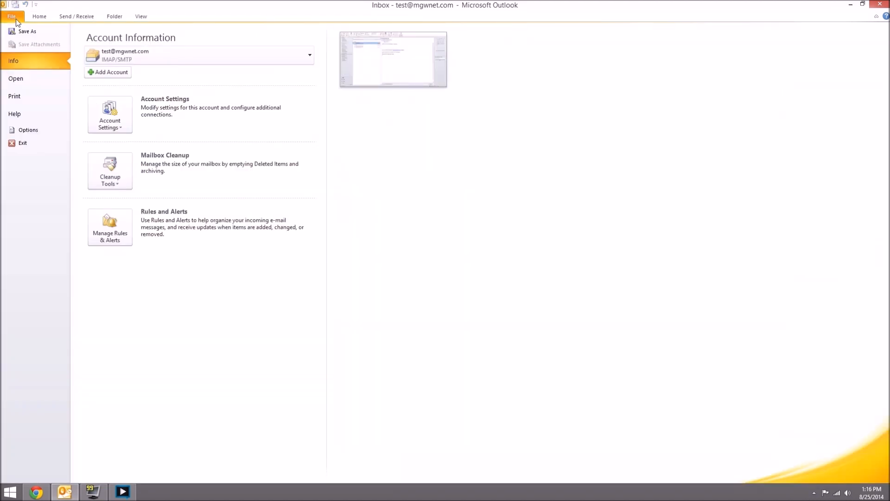
left_click(106, 109)
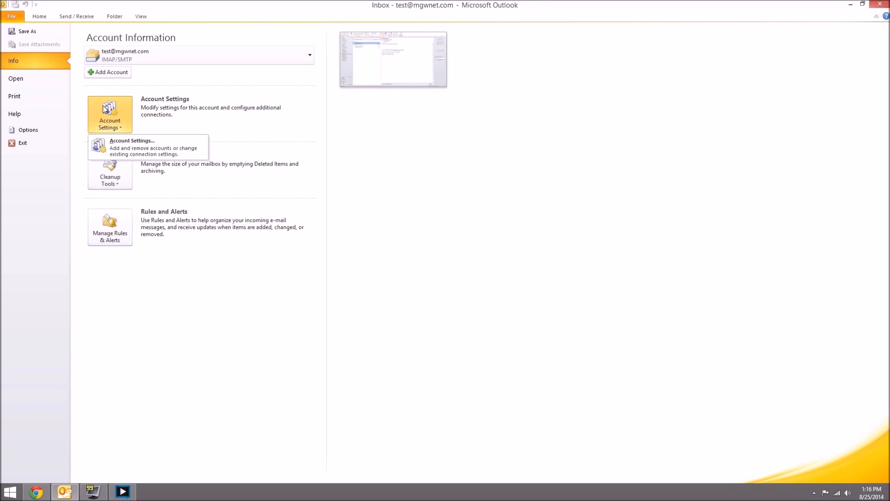
left_click(162, 151)
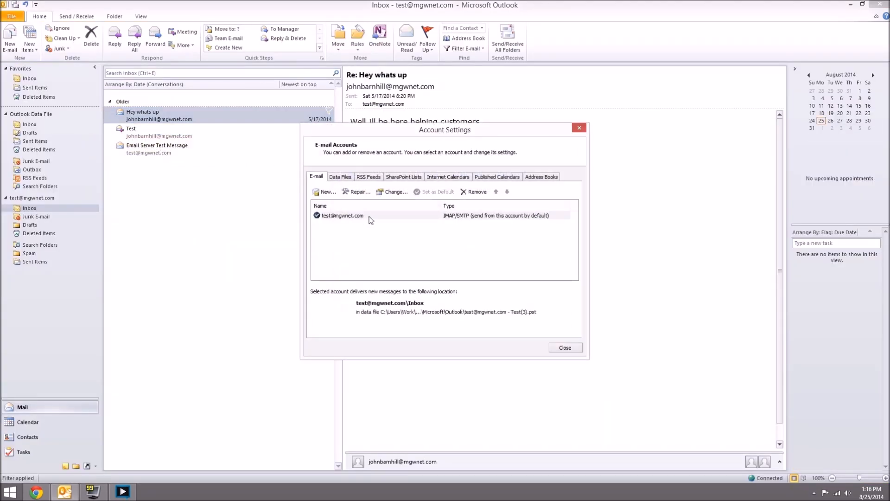
left_click(371, 219)
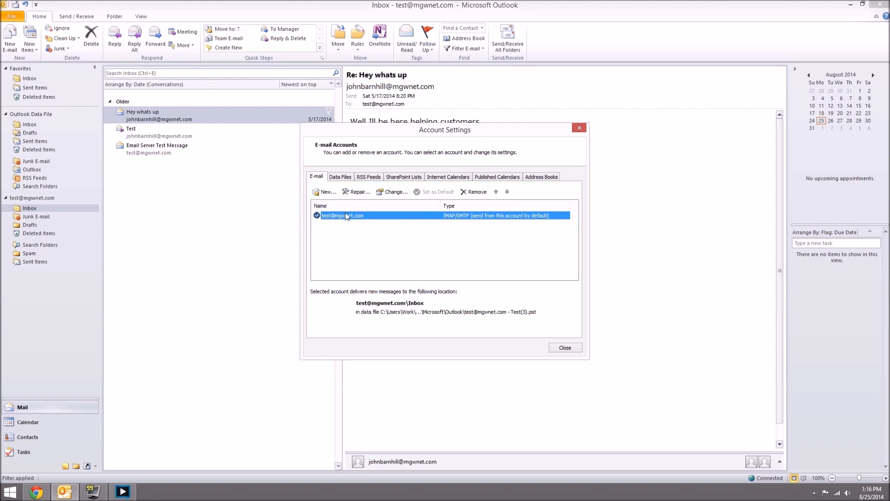
left_click(394, 193)
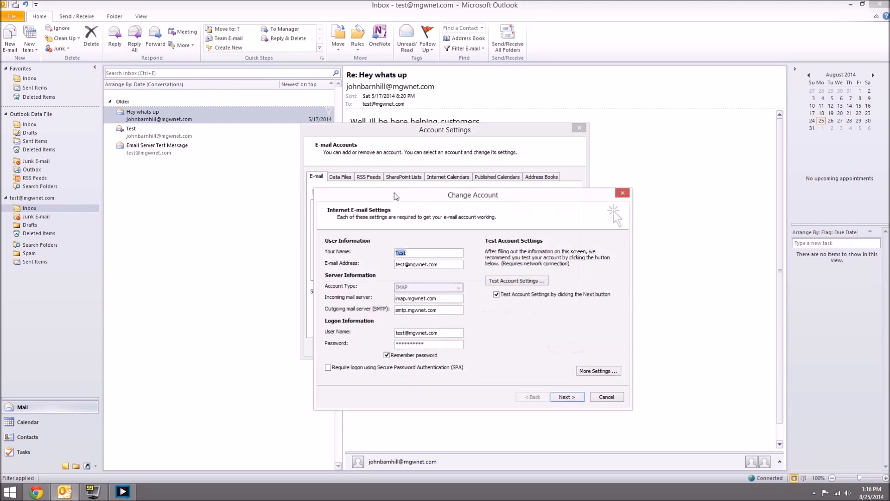
left_click_drag(400, 191, 386, 136)
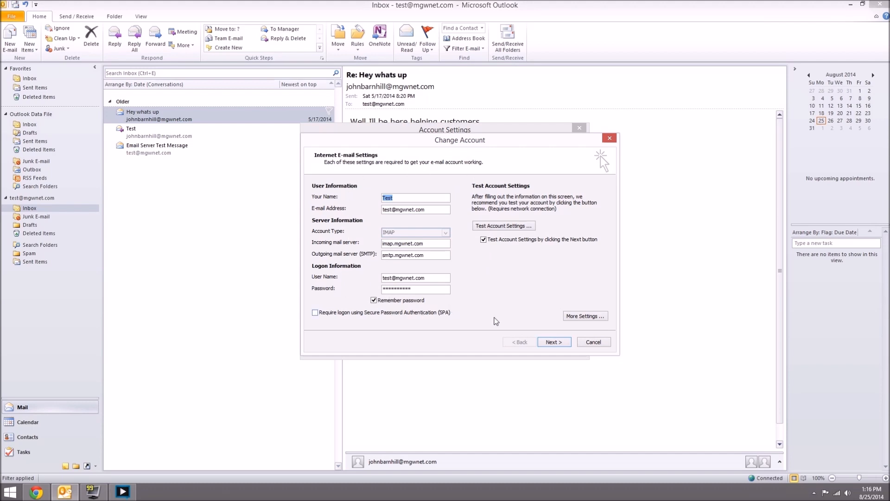
left_click(601, 321)
Step: Review the Outgoing Server and Connection settings of the account
left_click_drag(451, 193, 475, 161)
left_click(409, 180)
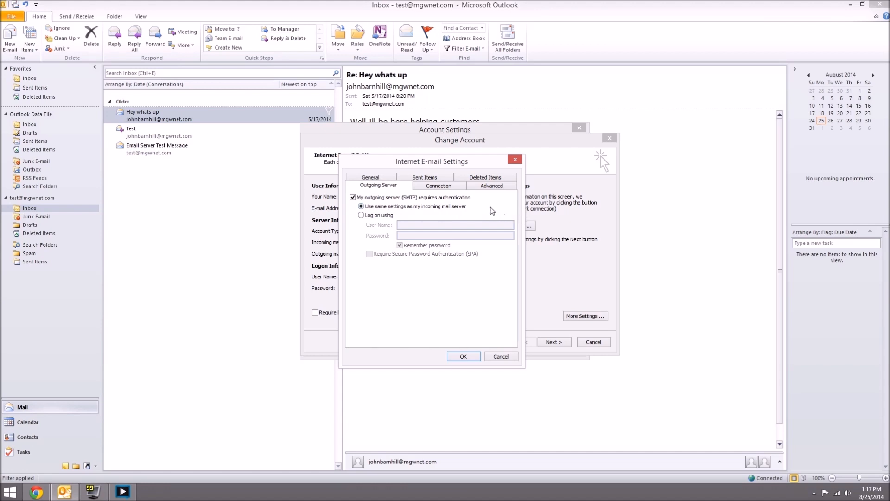
left_click(456, 186)
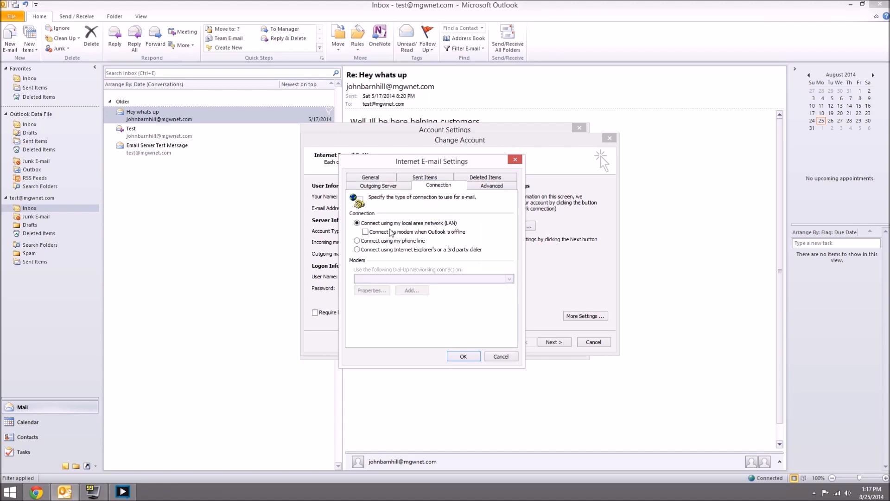
left_click(493, 186)
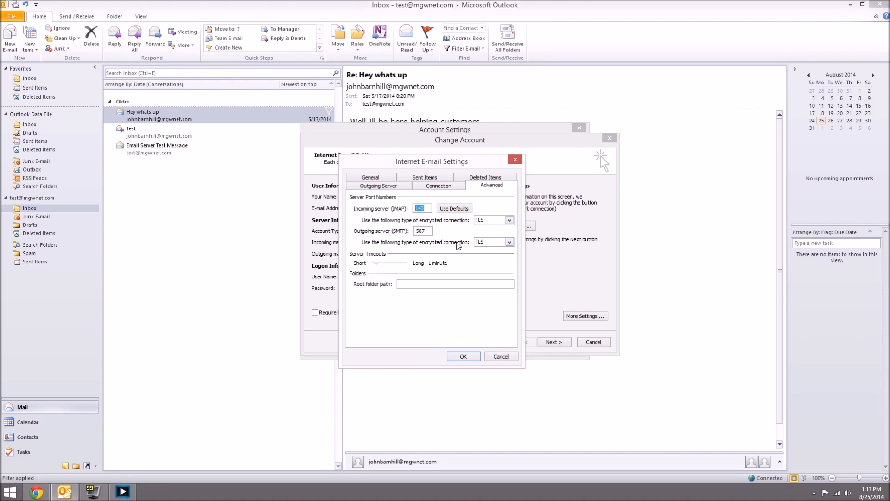
Step: Set the outgoing SMTP port to 587 with TLS encryption
double_click(421, 231)
left_click(509, 242)
key("shift+Tab")
type("587")
left_click(507, 242)
left_click(498, 263)
double_click(417, 231)
type("587")
left_click(463, 356)
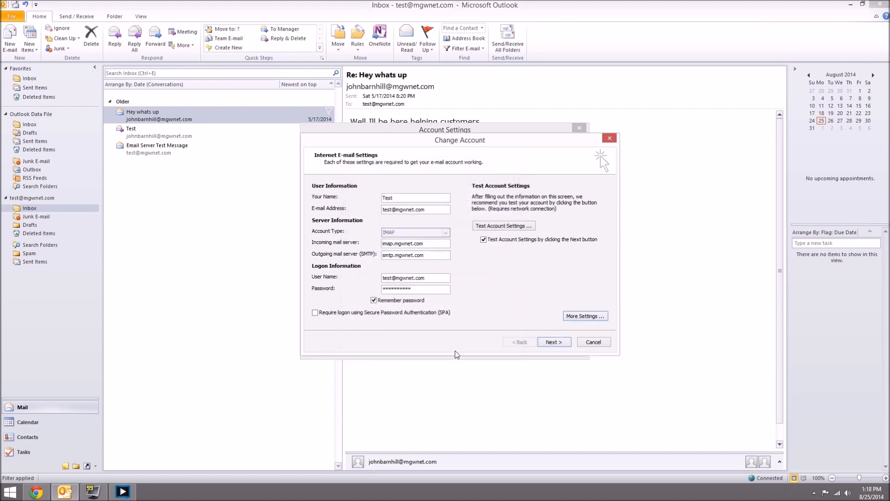
left_click(553, 343)
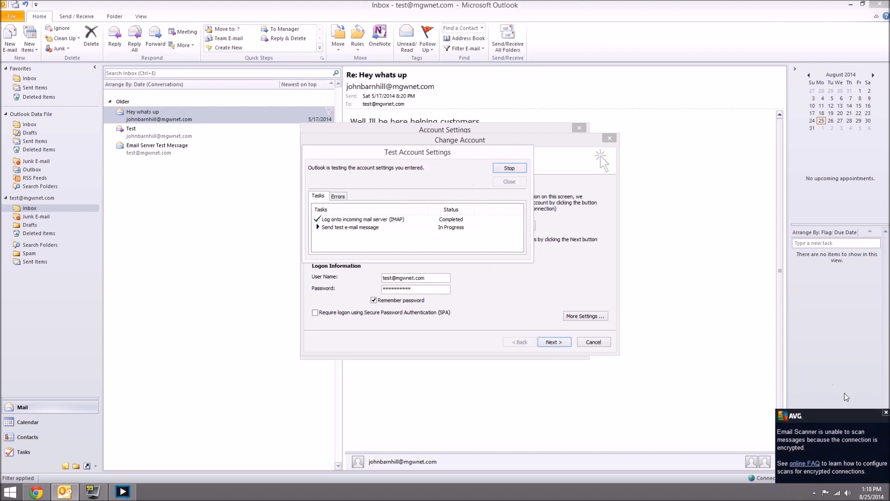
left_click(886, 412)
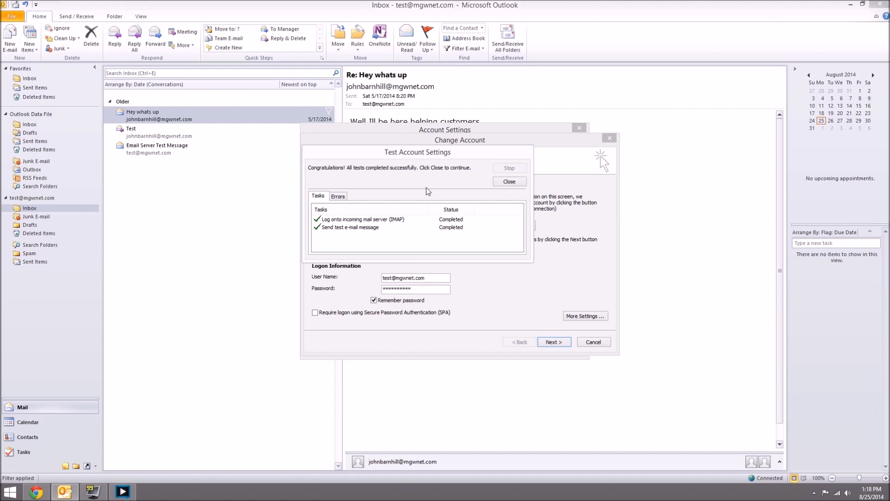
left_click(508, 182)
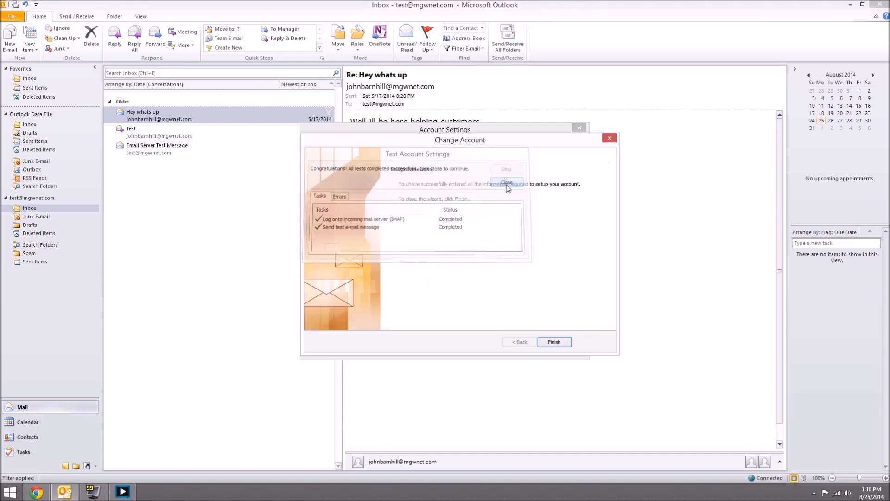